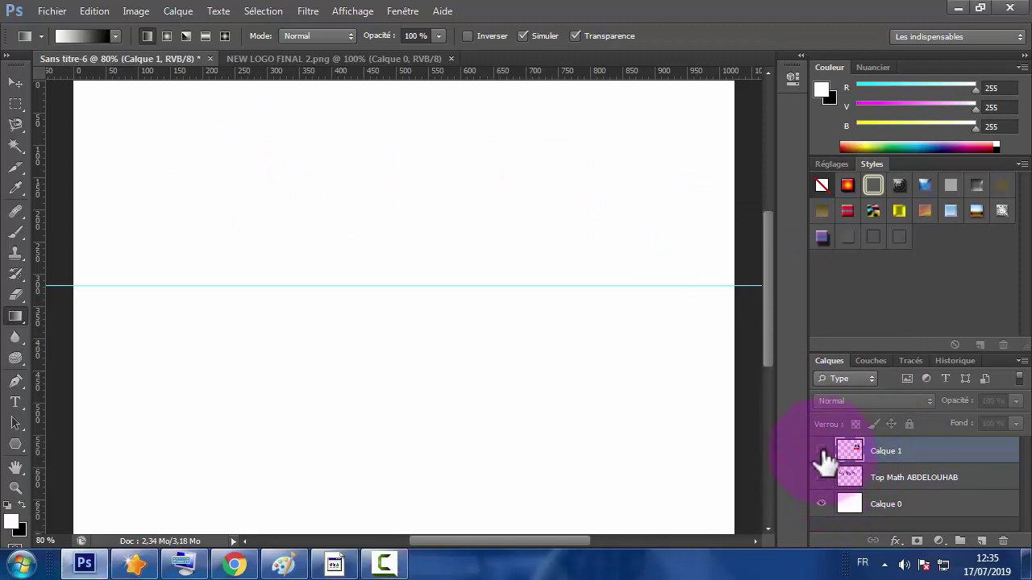
# Unhide the Top Math ABDELOUHAB and Calque 1 layers and pick the Move tool.
pyautogui.click(821, 477)
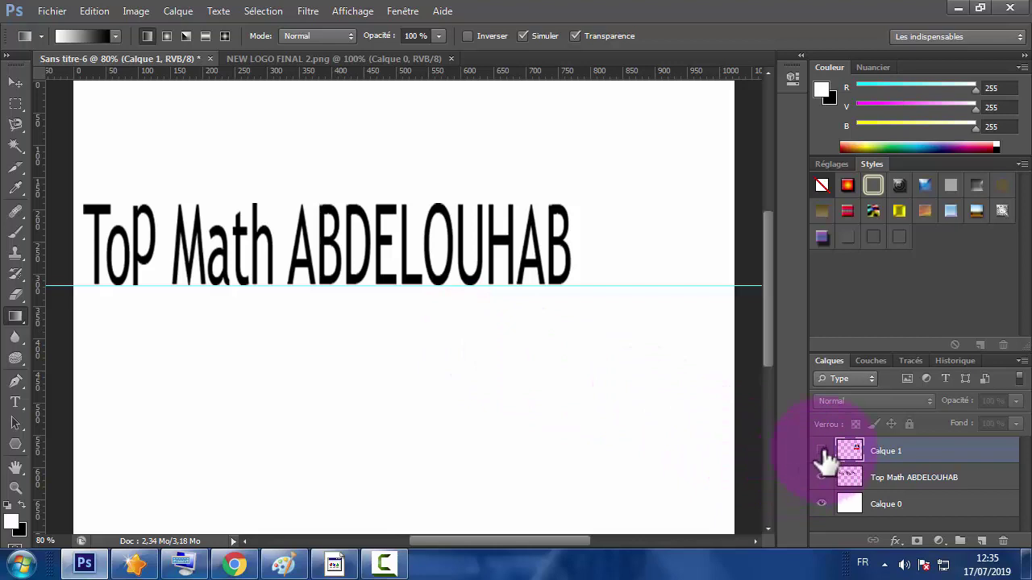
pyautogui.click(821, 451)
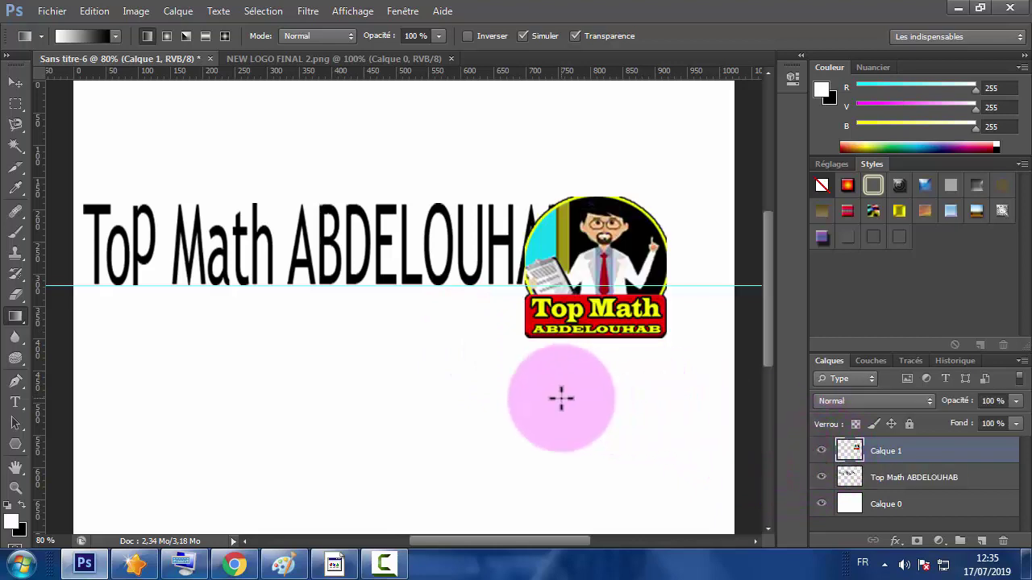
pyautogui.press('v')
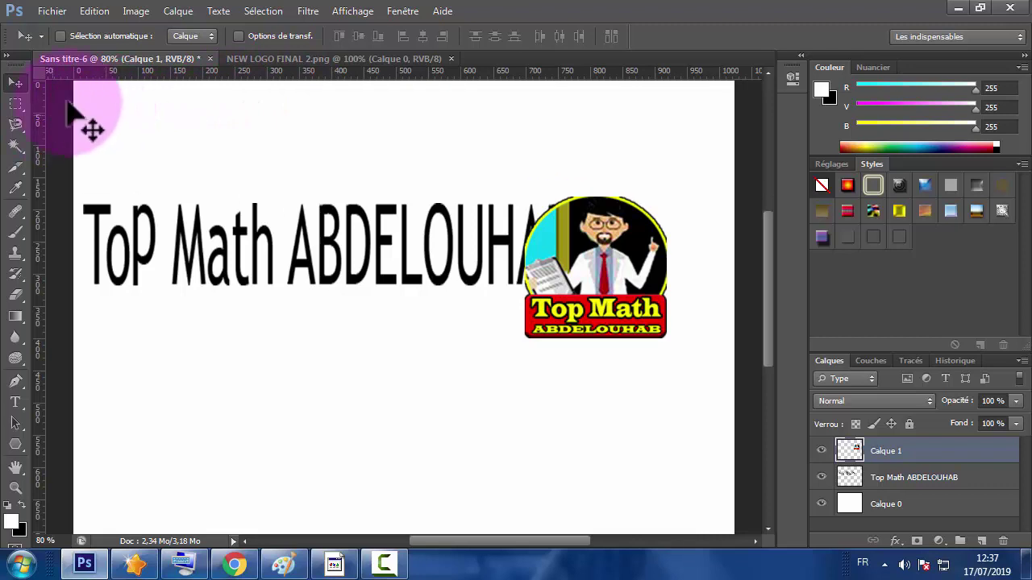
# Drag a horizontal guide from the top ruler to the base of the title text.
pyautogui.click(352, 13)
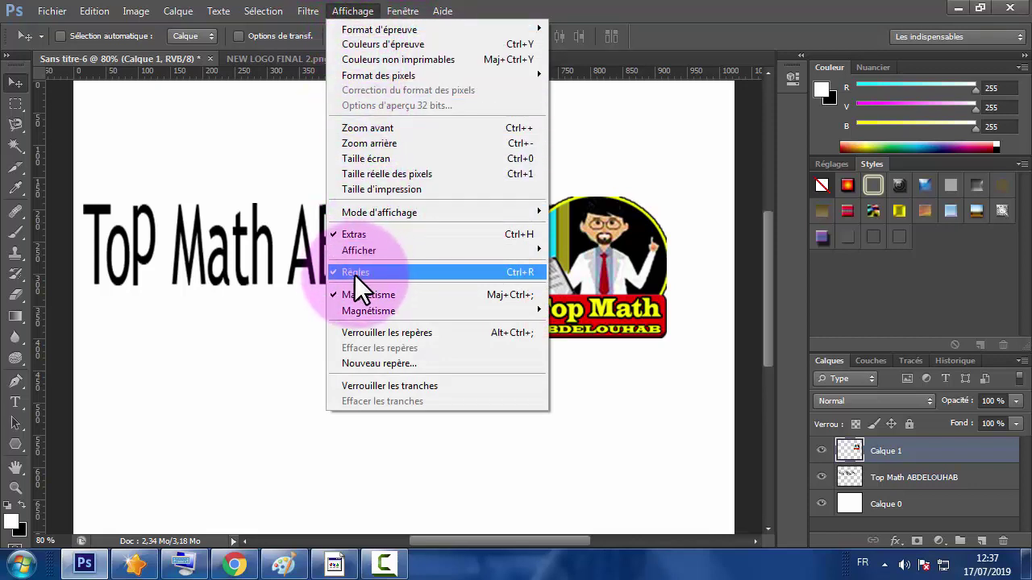
pyautogui.click(294, 74)
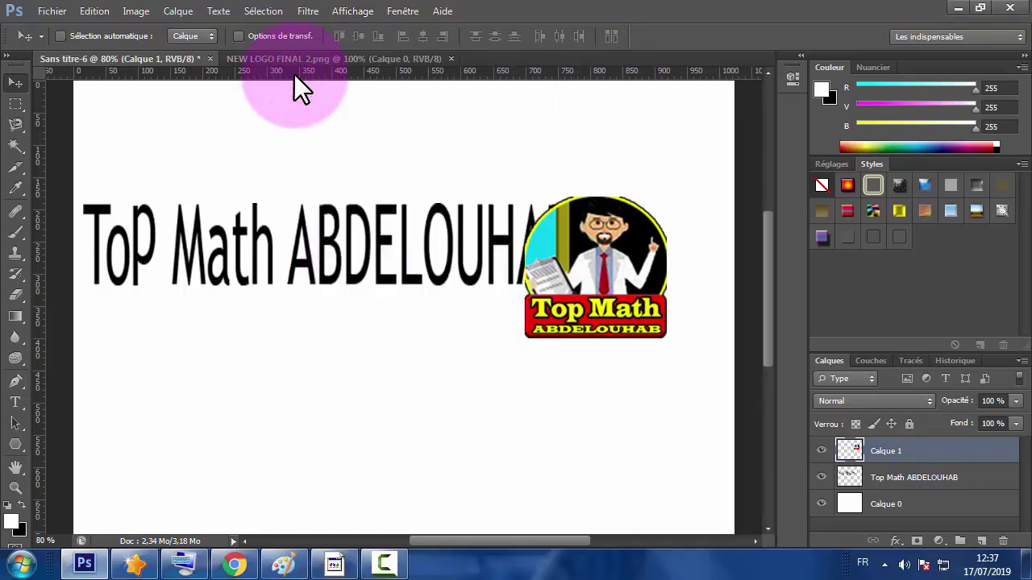
pyautogui.moveTo(293, 74); pyautogui.dragTo(328, 287)
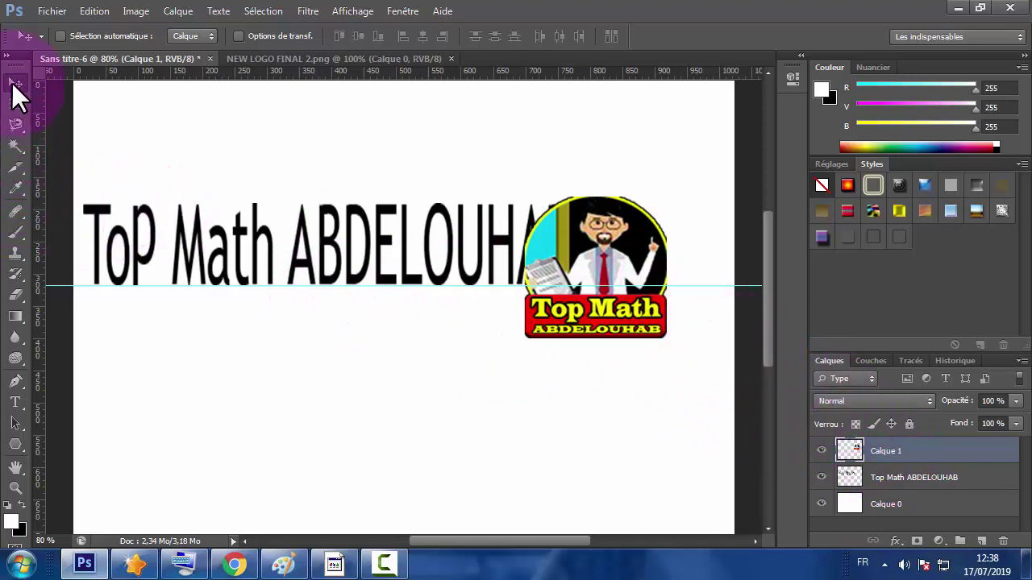
# Place the logo just right of ABDELOUHAB and add a guide along the lettering's top.
pyautogui.moveTo(601, 275); pyautogui.dragTo(644, 207)
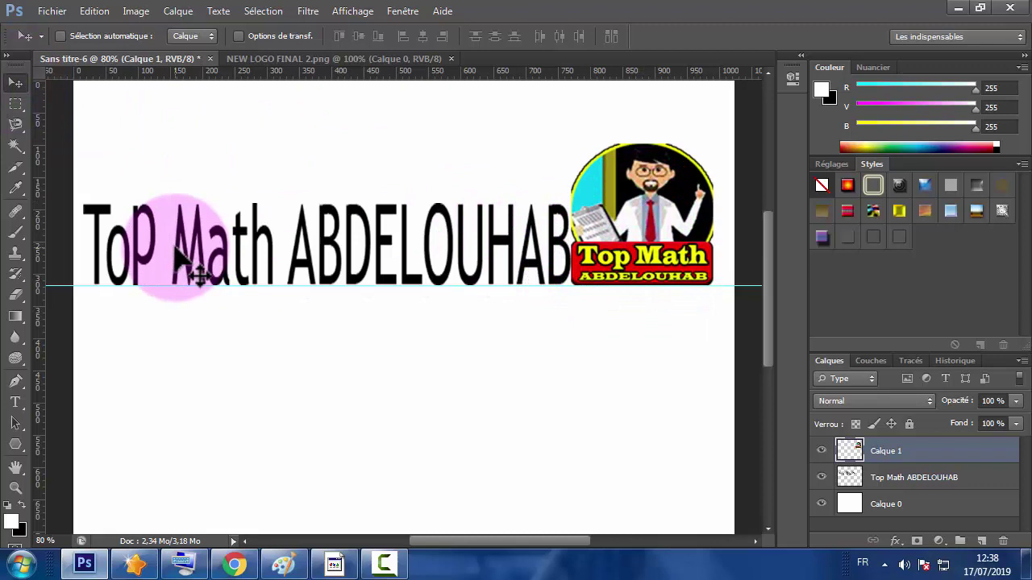
pyautogui.press('Right')
pyautogui.press('Right')
pyautogui.press('Right')
pyautogui.press('Right')
pyautogui.press('Right')
pyautogui.press('Right')
pyautogui.press('Right')
pyautogui.press('Right')
pyautogui.press('Right')
pyautogui.press('Right')
pyautogui.press('Right')
pyautogui.press('Right')
pyautogui.press('Right')
pyautogui.press('Right')
pyautogui.press('Right')
pyautogui.press('Right')
pyautogui.press('Right')
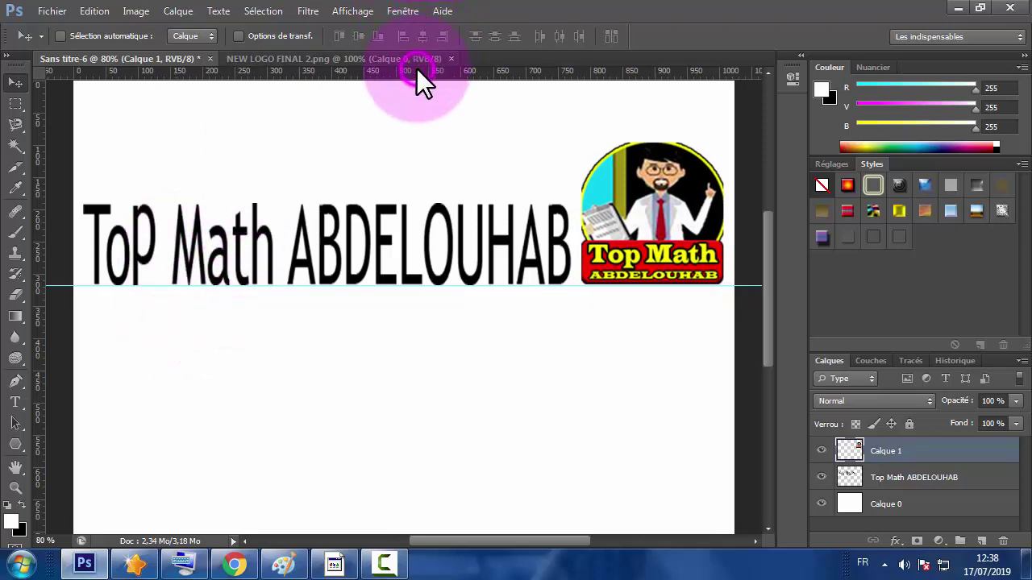
pyautogui.moveTo(417, 71); pyautogui.dragTo(423, 205)
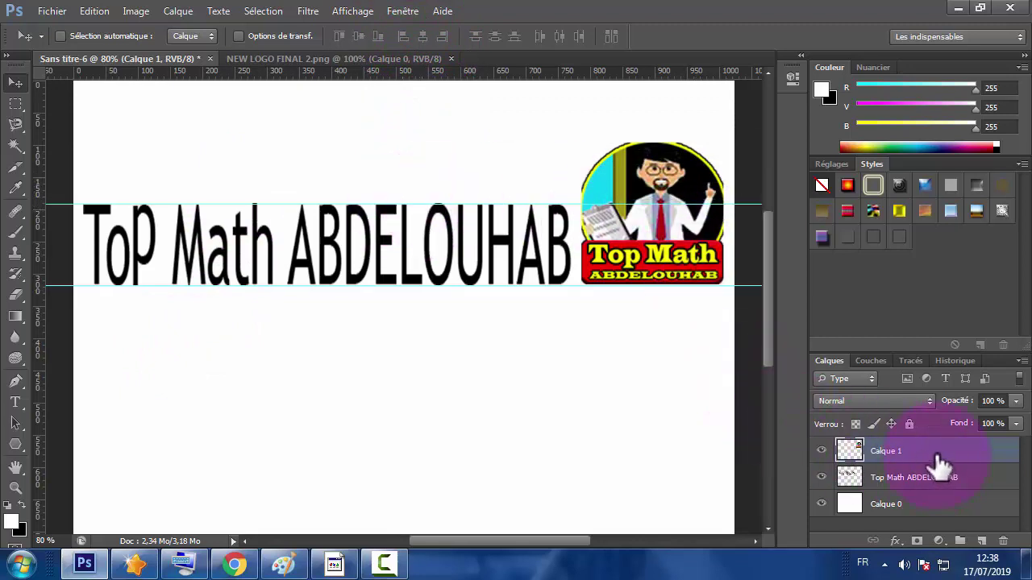
# Free-transform the logo, scaling it down to fit between the two guides, and commit.
pyautogui.click(100, 13)
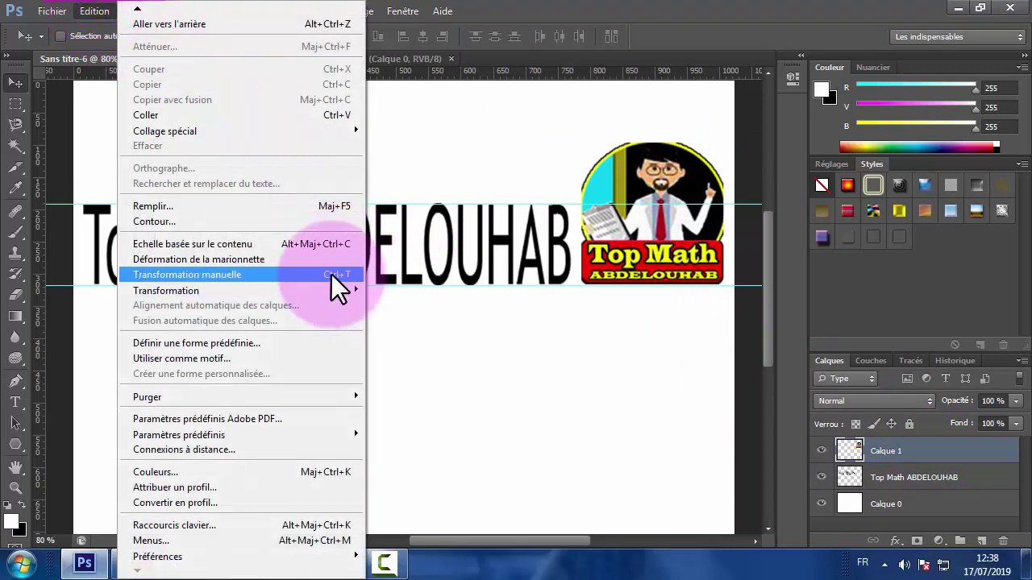
pyautogui.click(330, 275)
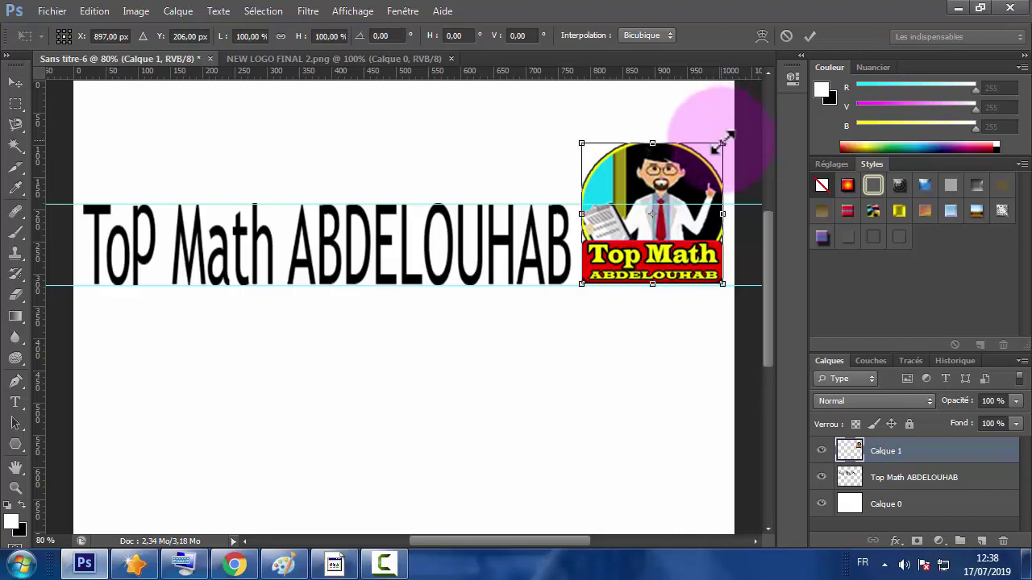
pyautogui.moveTo(721, 142); pyautogui.dragTo(699, 239)
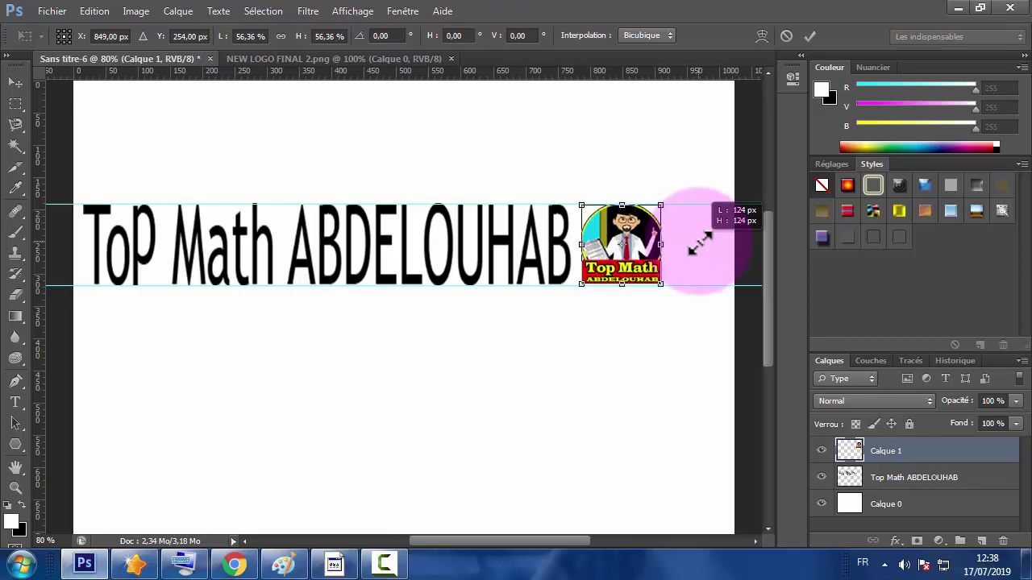
pyautogui.click(810, 36)
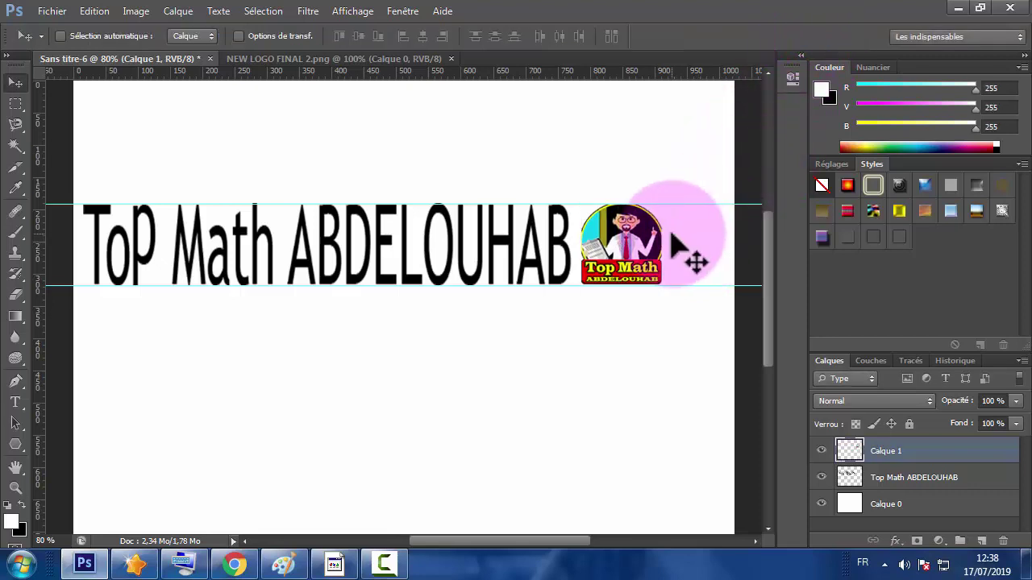
# Nudge the logo, then the Top Math ABDELOUHAB text layer, rightward with the arrow keys.
pyautogui.press('Right')
pyautogui.press('Right')
pyautogui.press('Right')
pyautogui.press('Right')
pyautogui.press('Right')
pyautogui.press('Right')
pyautogui.press('Right')
pyautogui.press('Right')
pyautogui.press('Right')
pyautogui.press('Right')
pyautogui.press('Right')
pyautogui.press('Right')
pyautogui.press('Right')
pyautogui.press('Right')
pyautogui.press('Right')
pyautogui.press('Right')
pyautogui.press('Right')
pyautogui.press('Right')
pyautogui.press('Right')
pyautogui.press('Right')
pyautogui.press('Right')
pyautogui.press('Right')
pyautogui.press('Right')
pyautogui.press('Right')
pyautogui.press('Right')
pyautogui.press('Right')
pyautogui.press('Right')
pyautogui.press('Right')
pyautogui.press('Right')
pyautogui.press('Right')
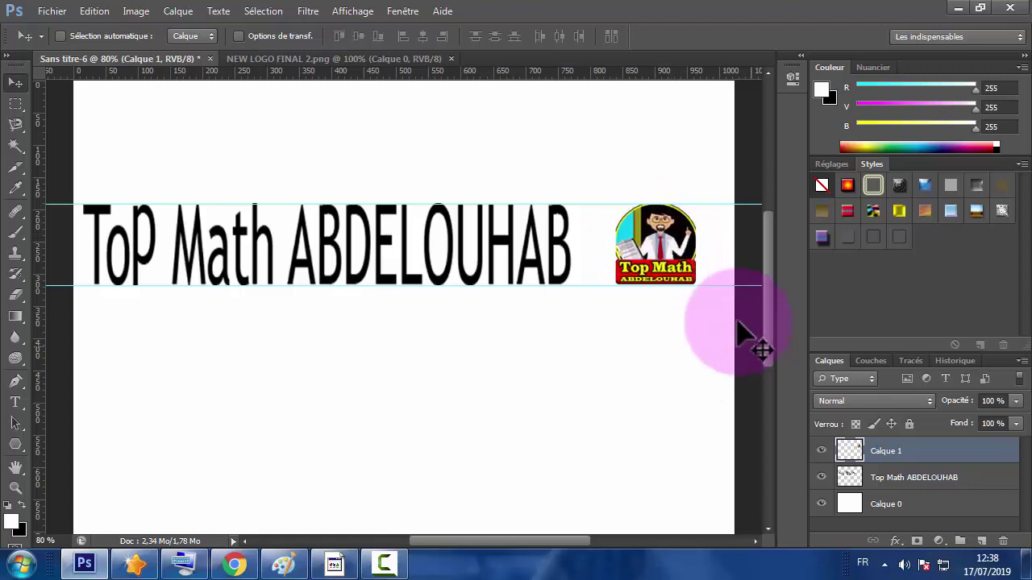
pyautogui.click(931, 477)
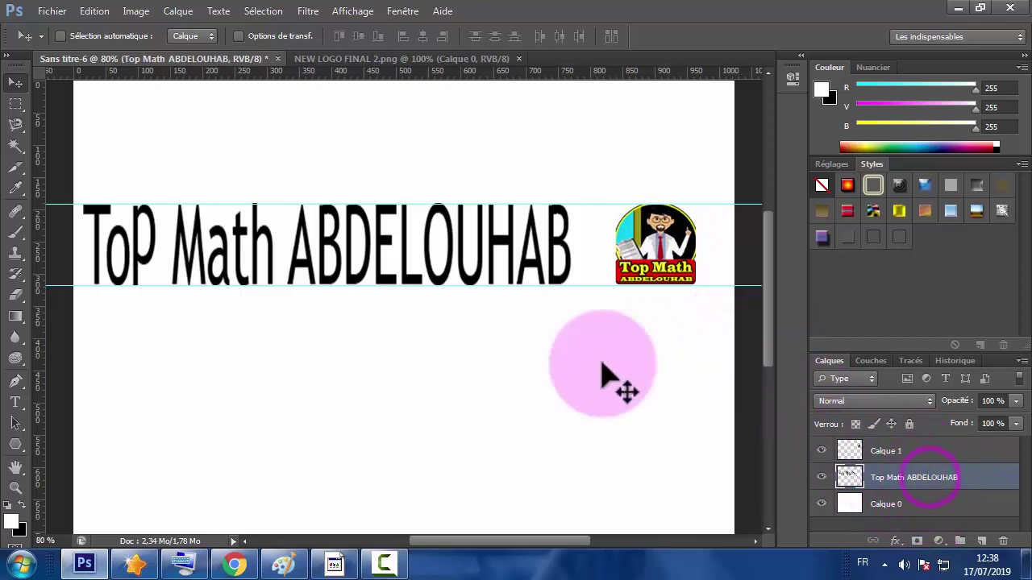
pyautogui.press('Right')
pyautogui.press('Right')
pyautogui.press('Right')
pyautogui.press('Right')
pyautogui.press('Right')
pyautogui.press('Right')
pyautogui.press('Right')
pyautogui.press('Right')
pyautogui.press('Right')
pyautogui.press('Right')
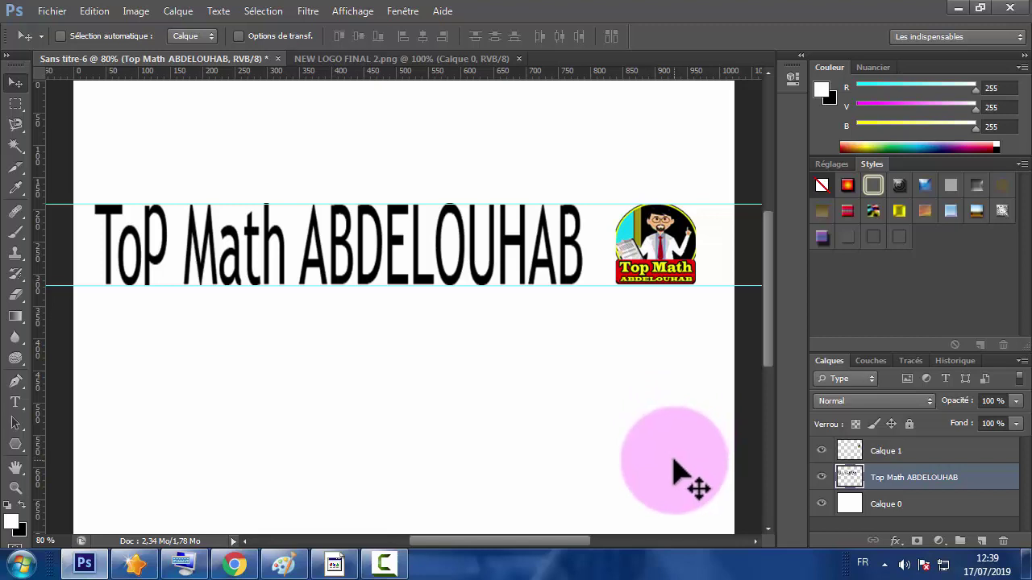
# Merge Calque 1 with the text layer using Ctrl+E and toggle its visibility to verify.
pyautogui.keyDown('ctrl'); pyautogui.click(946, 455); pyautogui.keyUp('ctrl')
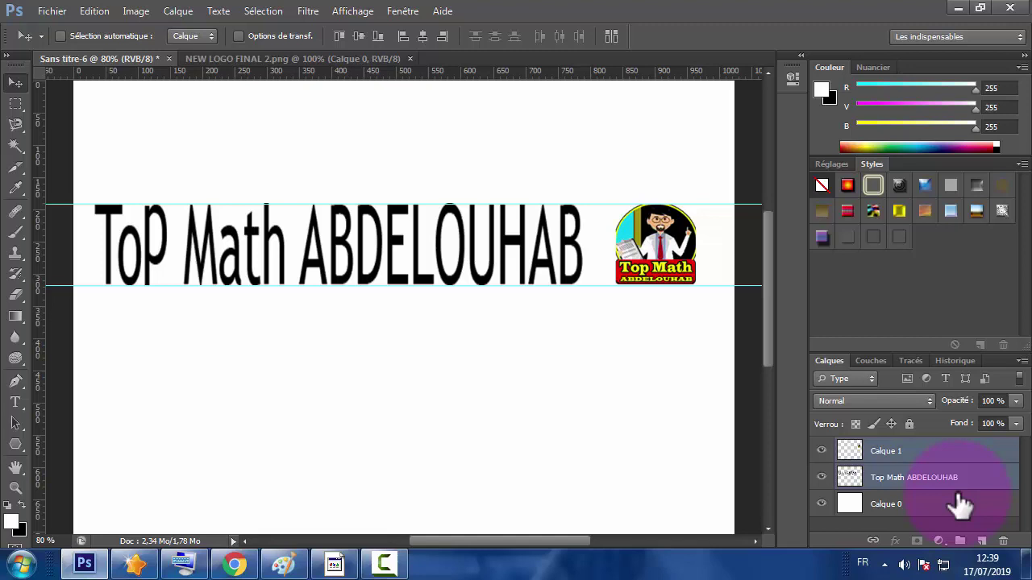
pyautogui.hotkey('ctrl', 'e')
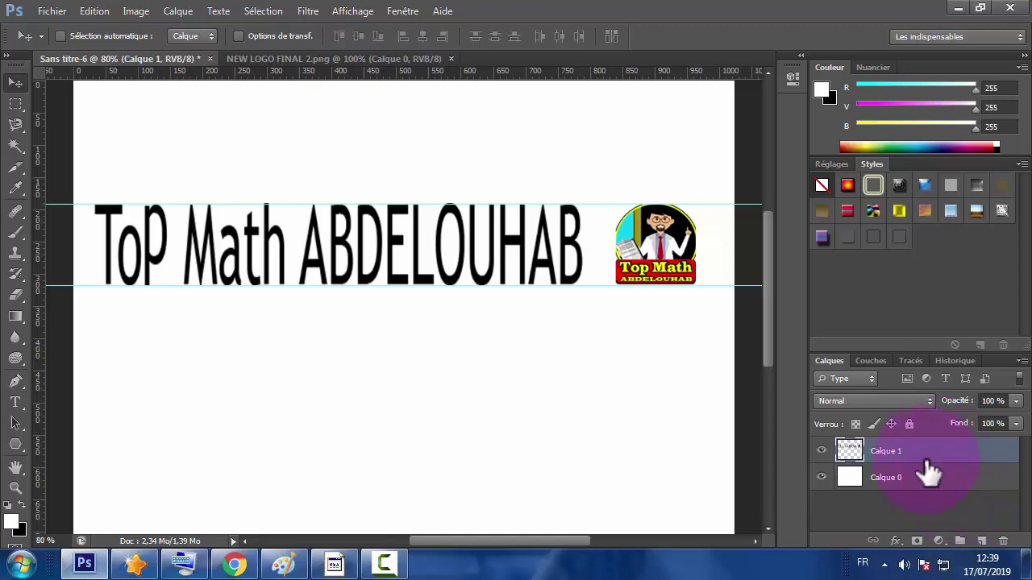
pyautogui.click(825, 460)
pyautogui.click(823, 451)
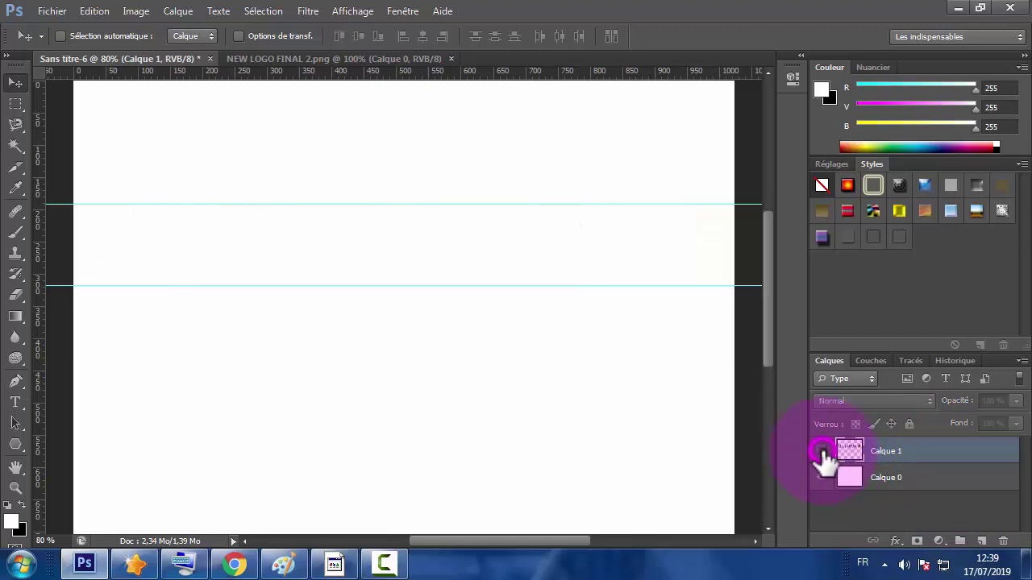
pyautogui.click(823, 451)
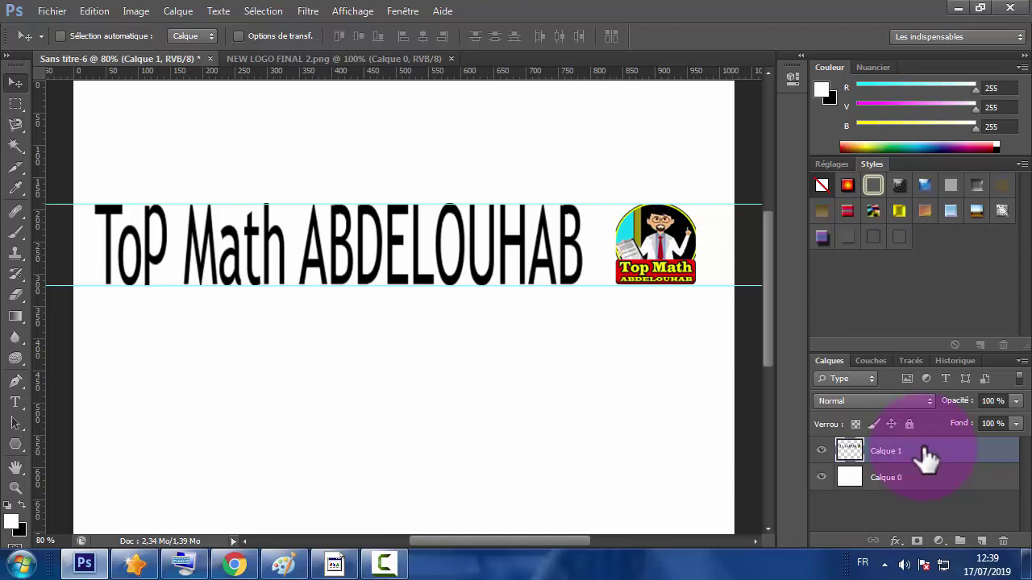
# Duplicate Calque 1 onto the New Layer icon, creating Calque 1 copie.
pyautogui.rightClick(927, 458)
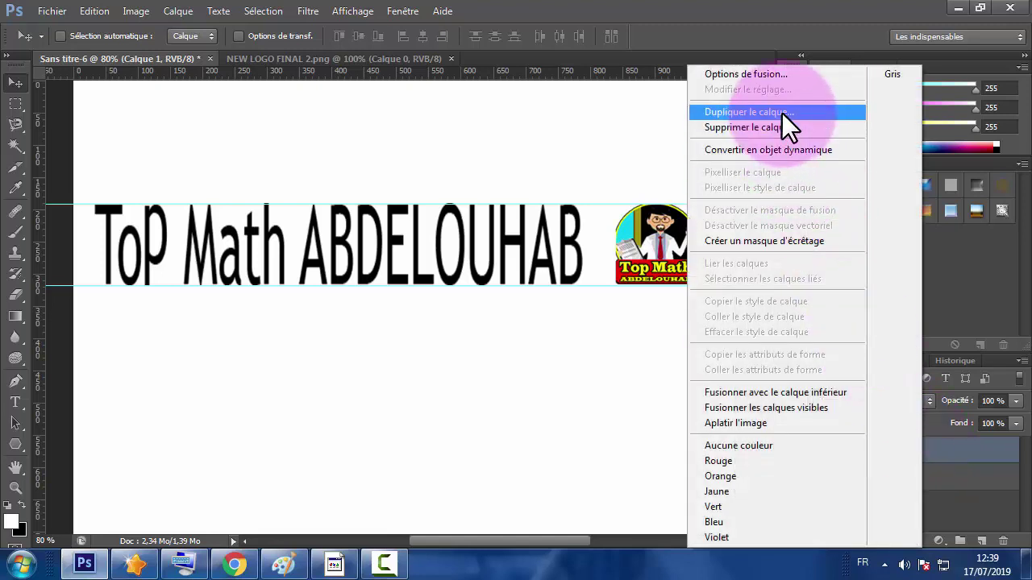
pyautogui.click(970, 446)
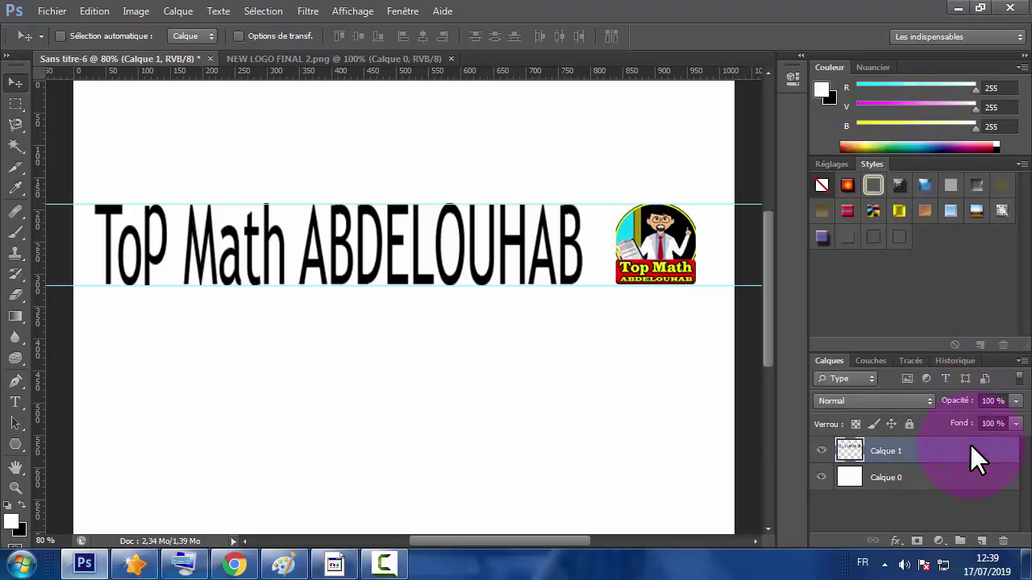
pyautogui.moveTo(975, 457)
pyautogui.mouseDown()
pyautogui.moveTo(935, 467)
pyautogui.moveTo(986, 525)
pyautogui.moveTo(980, 540)
pyautogui.mouseUp()
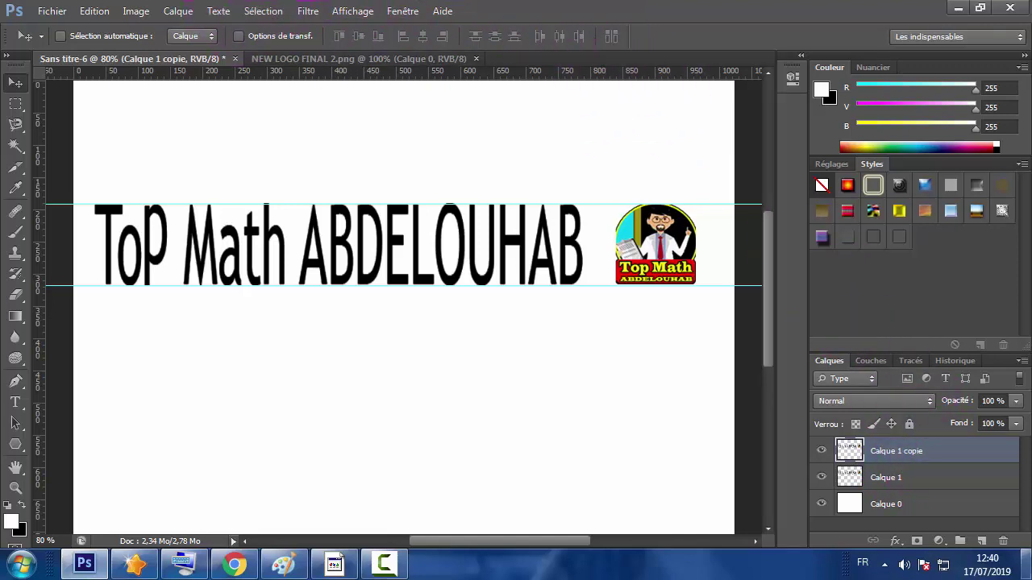
# Flip Calque 1 copie vertically via Edition > Transformation.
pyautogui.click(95, 11)
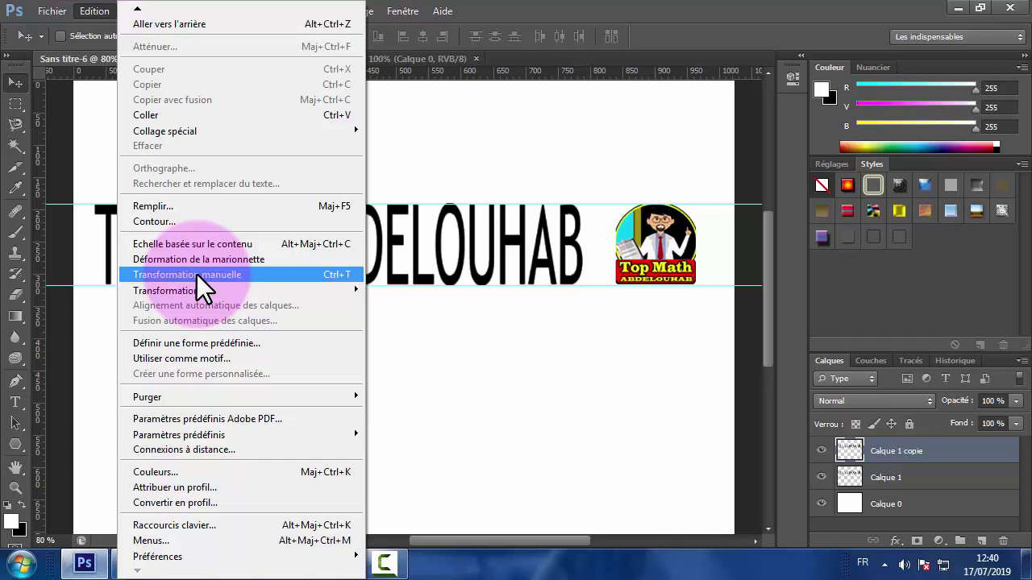
pyautogui.moveTo(166, 290)
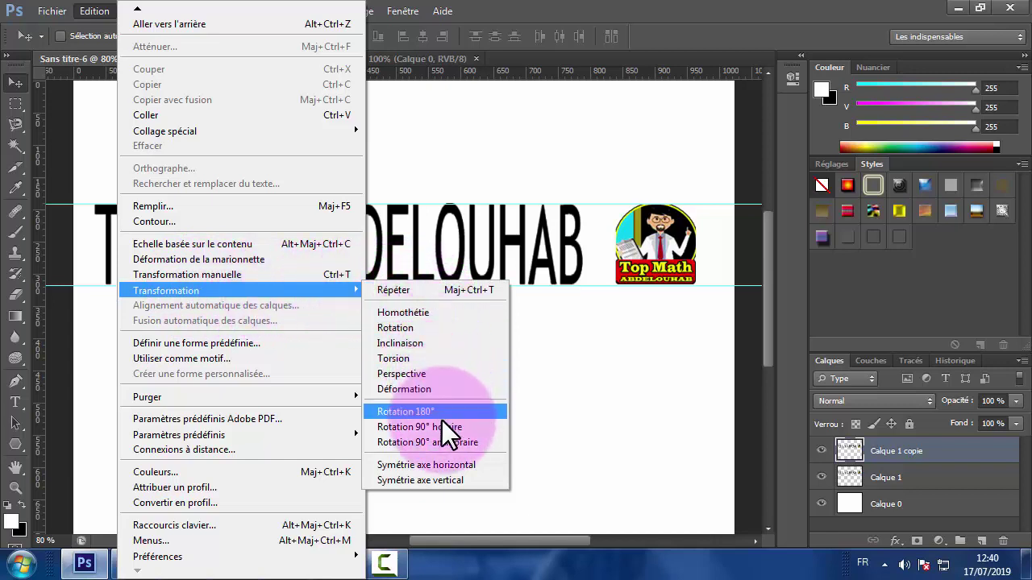
pyautogui.click(435, 481)
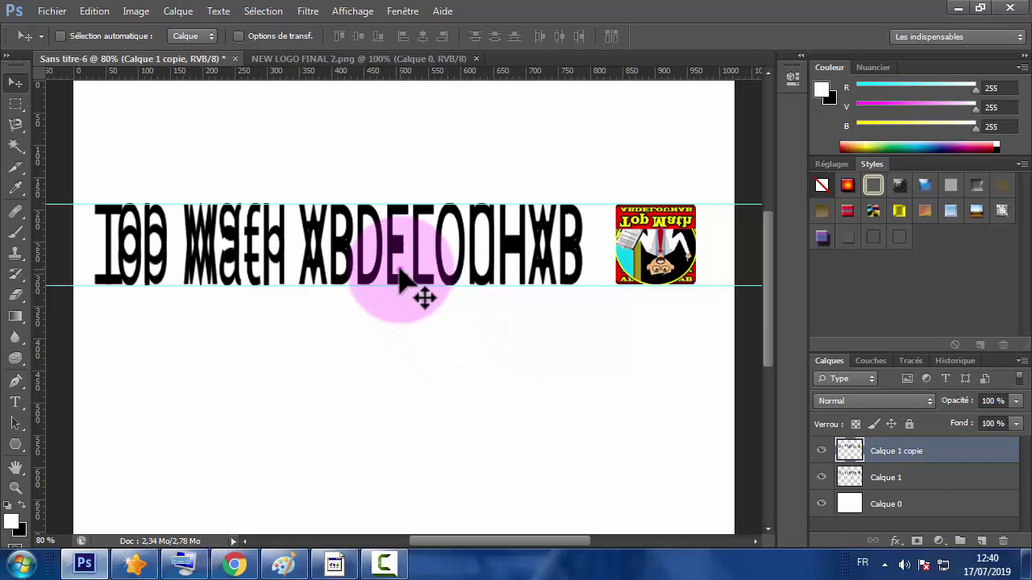
# Drag the flipped copy about 128 px down, directly beneath the original.
pyautogui.moveTo(401, 276); pyautogui.dragTo(411, 363)
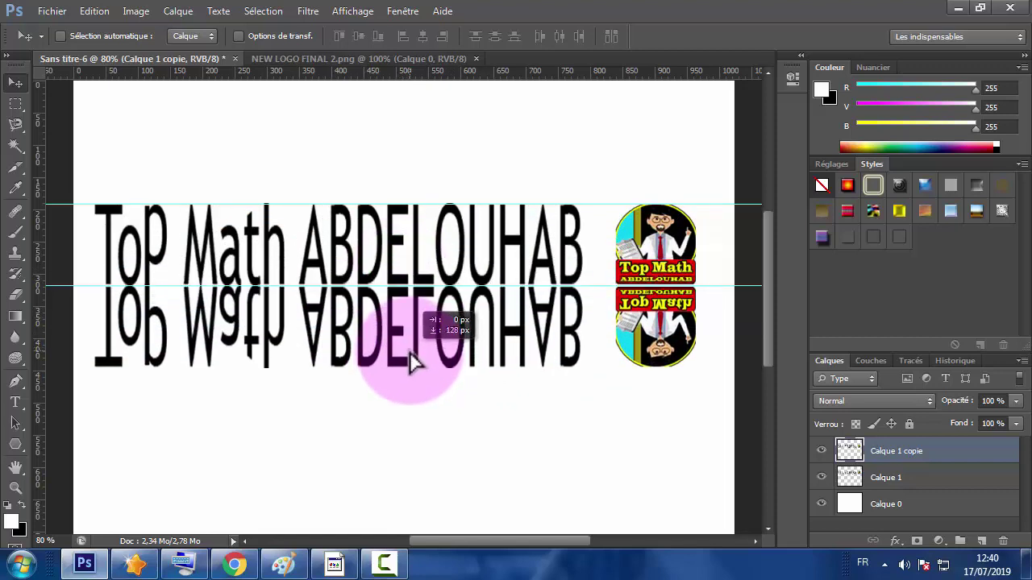
pyautogui.moveTo(410, 363); pyautogui.dragTo(411, 363)
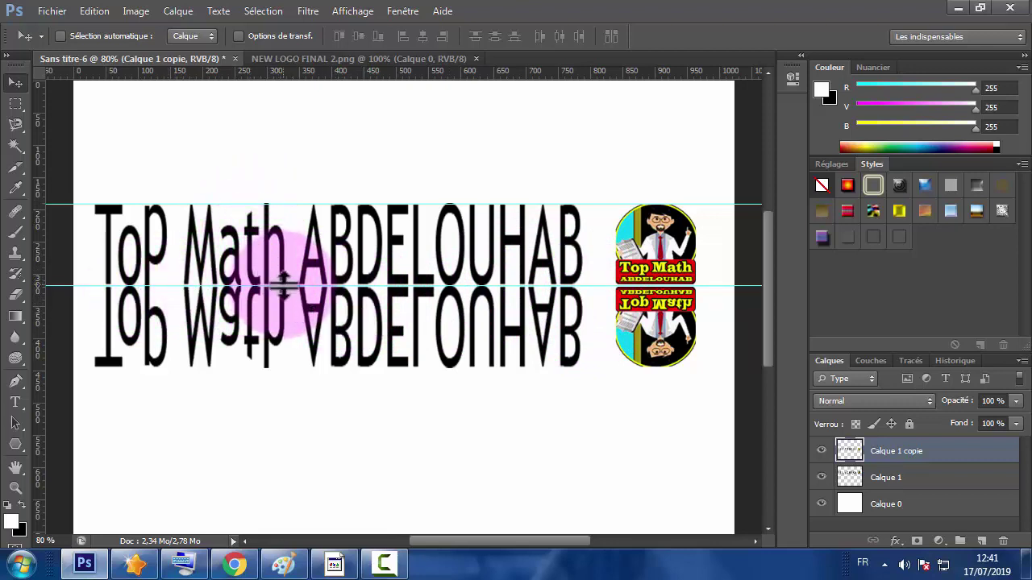
# Drag the lower and upper guides back onto the top ruler to delete them.
pyautogui.moveTo(280, 286)
pyautogui.mouseDown()
pyautogui.moveTo(307, 223)
pyautogui.moveTo(285, 179)
pyautogui.moveTo(293, 71)
pyautogui.mouseUp()
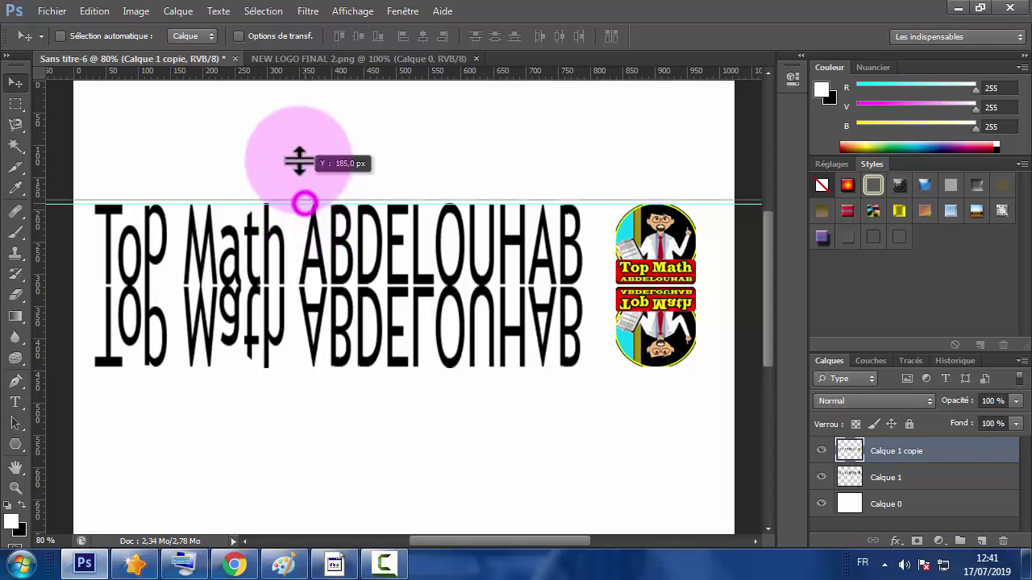
pyautogui.moveTo(306, 203); pyautogui.dragTo(299, 46)
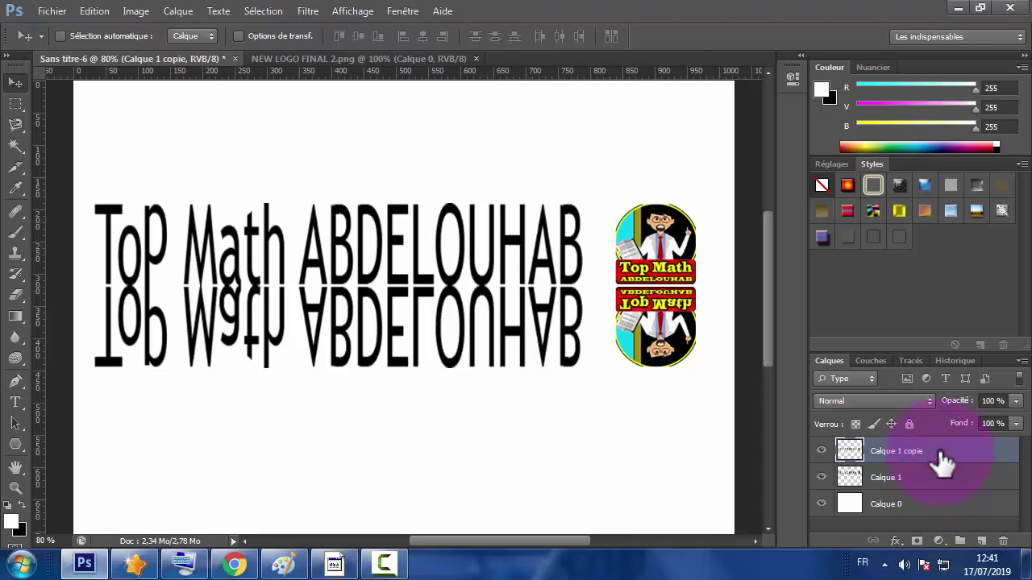
# Drag the Calque 1 copie layer beneath Calque 1 in the Layers panel.
pyautogui.moveTo(941, 455); pyautogui.dragTo(944, 479)
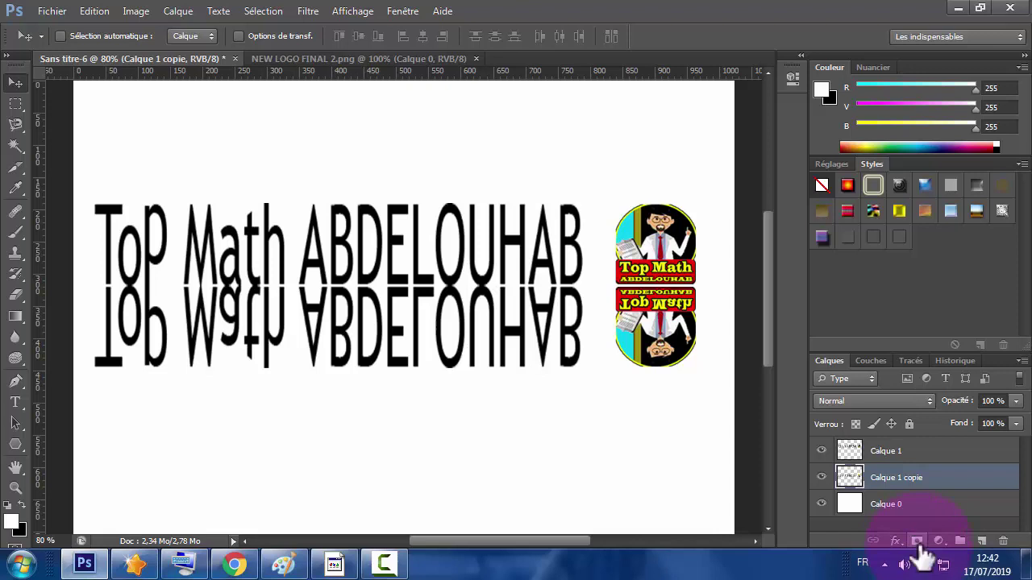
# Add a blank layer mask to the Calque 1 copie reflection layer.
pyautogui.click(917, 541)
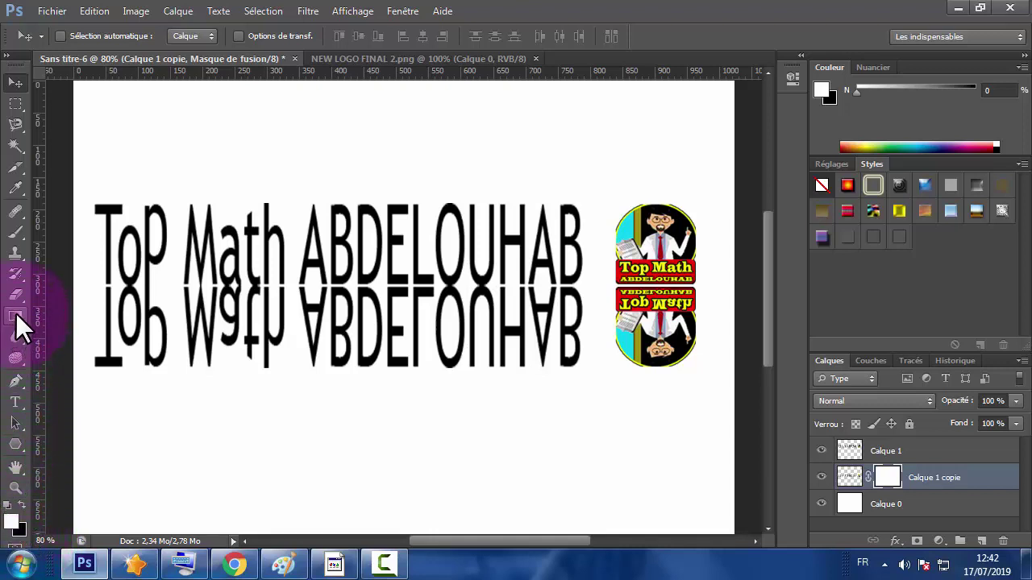
# Draw a vertical black-to-white gradient on Calque 1 copie's mask with the Gradient tool.
pyautogui.moveTo(16, 313); pyautogui.dragTo(92, 310)
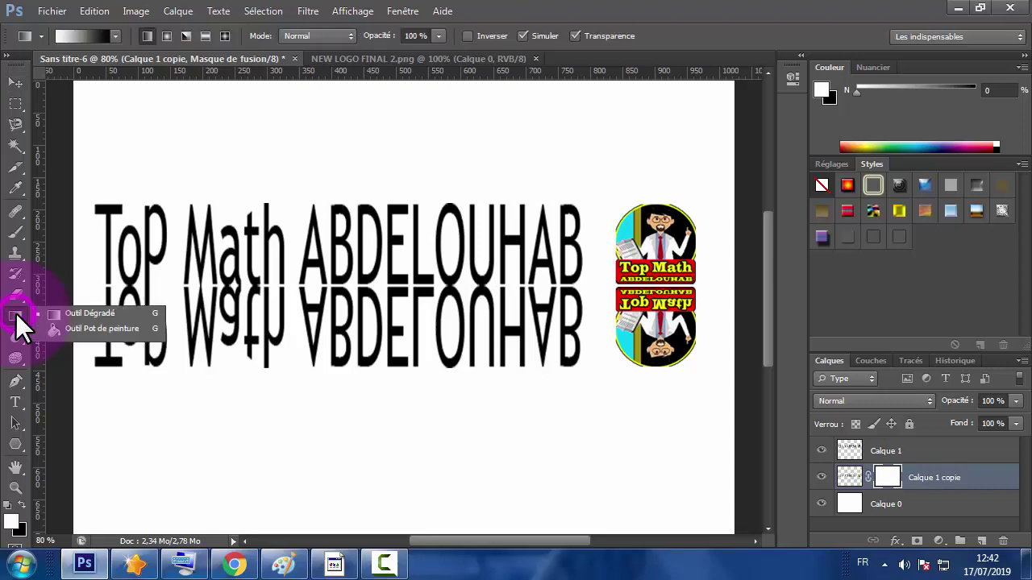
pyautogui.click(92, 310)
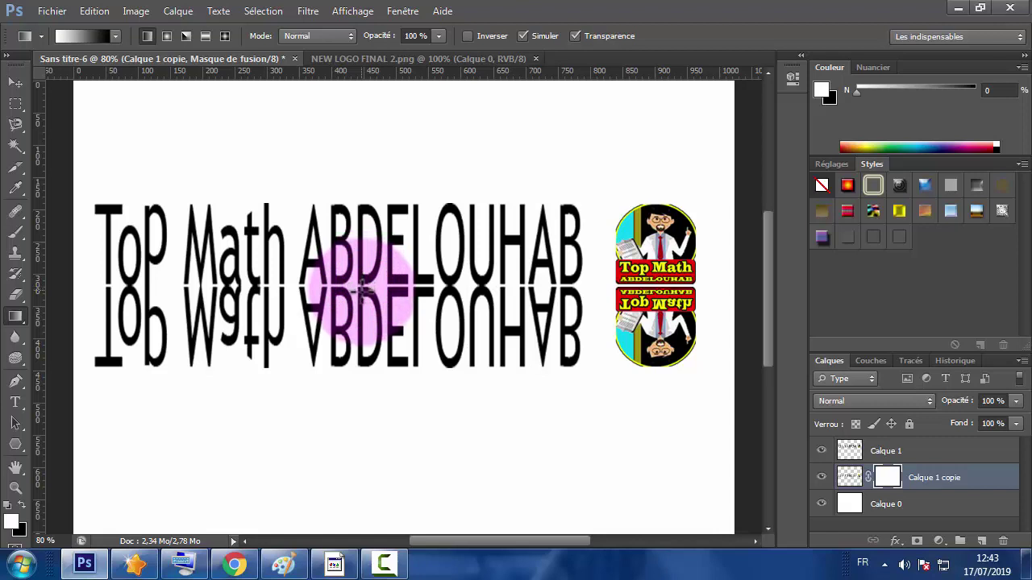
pyautogui.moveTo(363, 284); pyautogui.dragTo(367, 347)
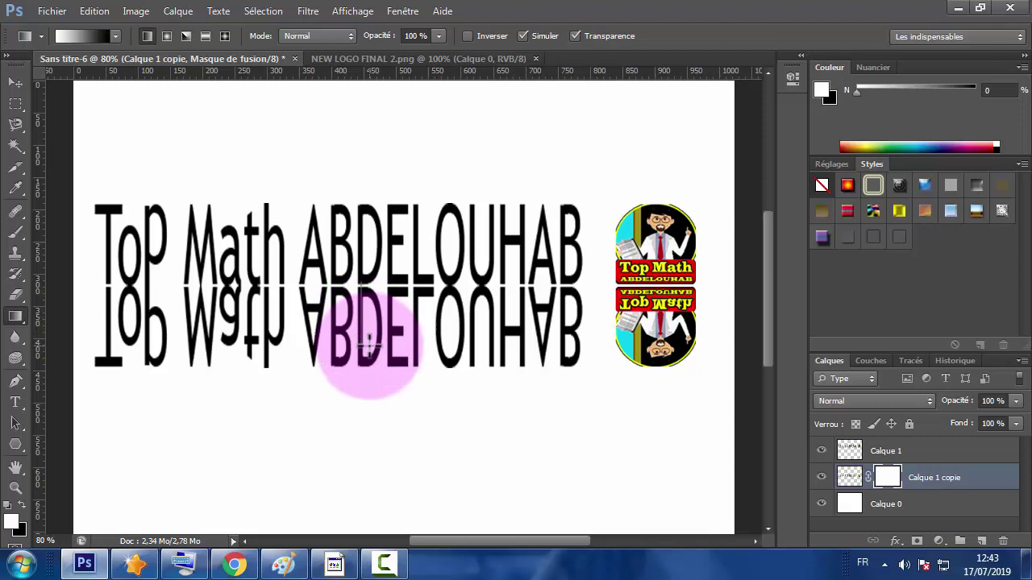
pyautogui.moveTo(368, 342); pyautogui.dragTo(369, 345)
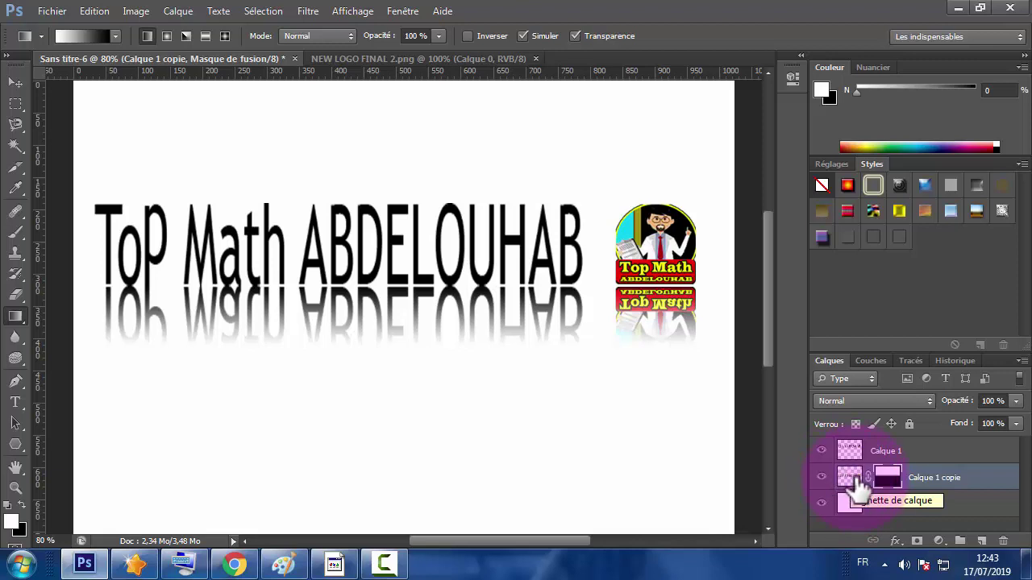
# Target Calque 1 copie's pixels and scrub its Fill (Fond) down to 70%.
pyautogui.click(856, 481)
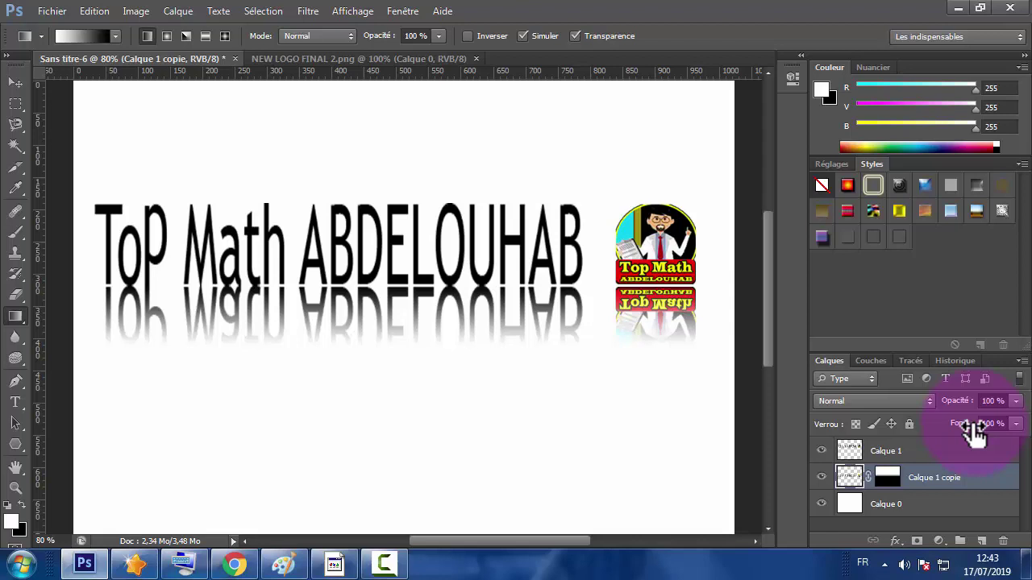
pyautogui.moveTo(976, 431); pyautogui.dragTo(960, 433)
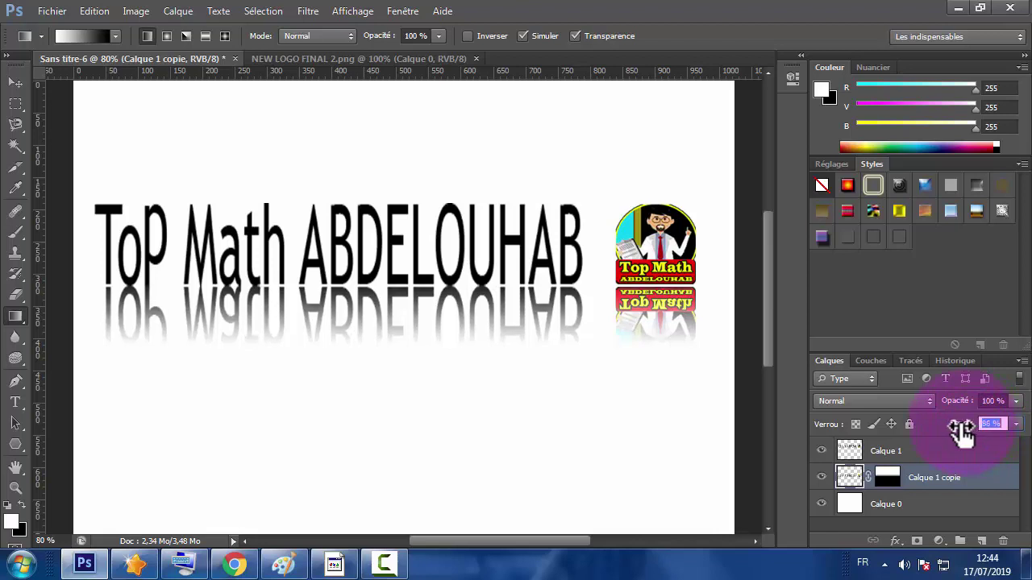
pyautogui.moveTo(961, 433); pyautogui.dragTo(957, 433)
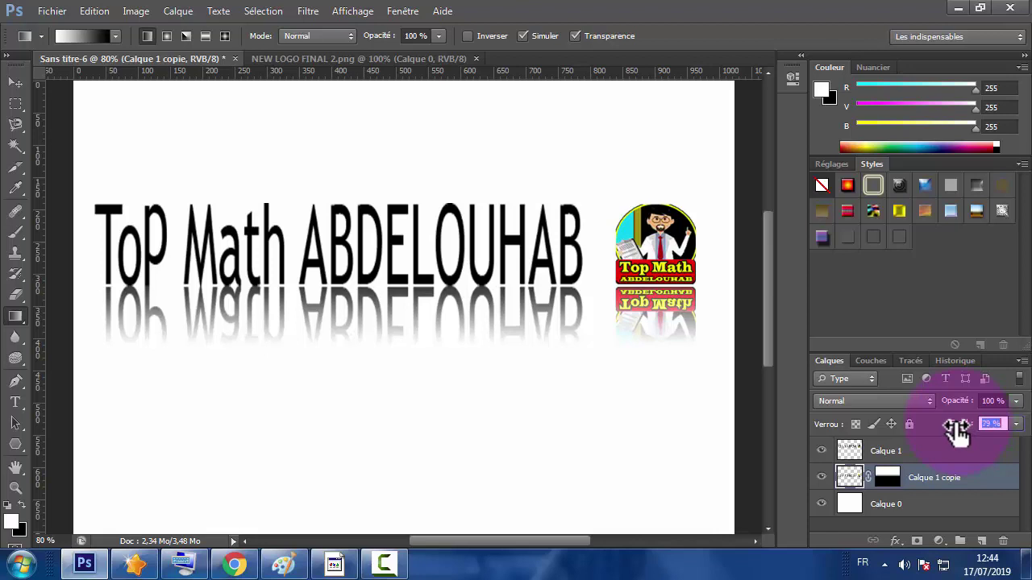
pyautogui.moveTo(957, 433); pyautogui.dragTo(952, 432)
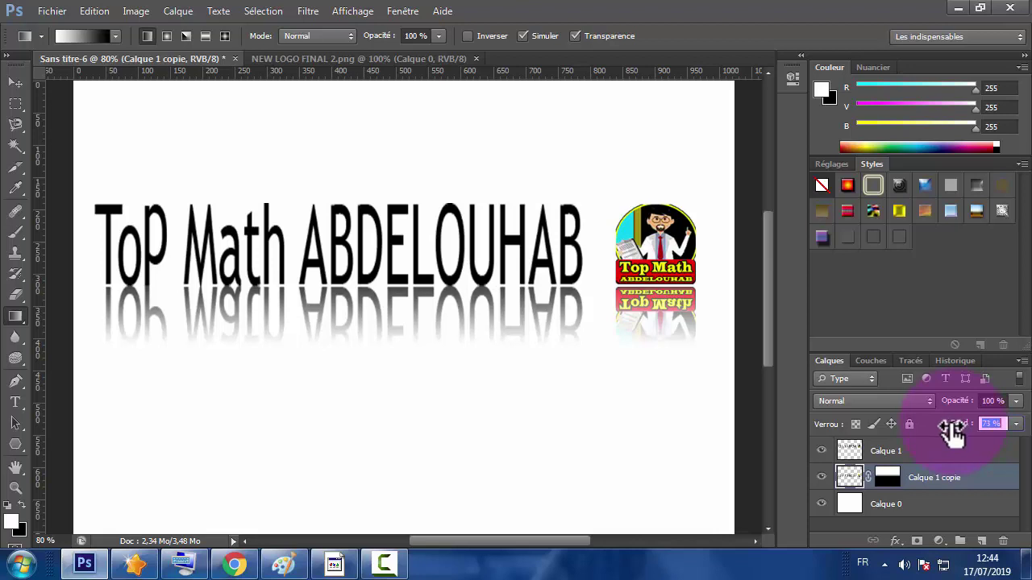
pyautogui.moveTo(952, 432); pyautogui.dragTo(954, 432)
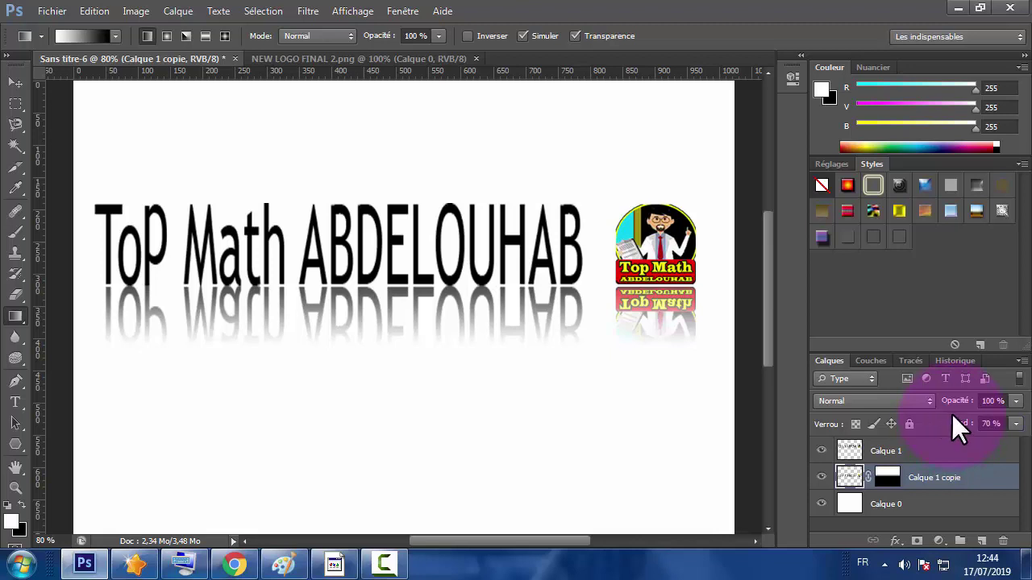